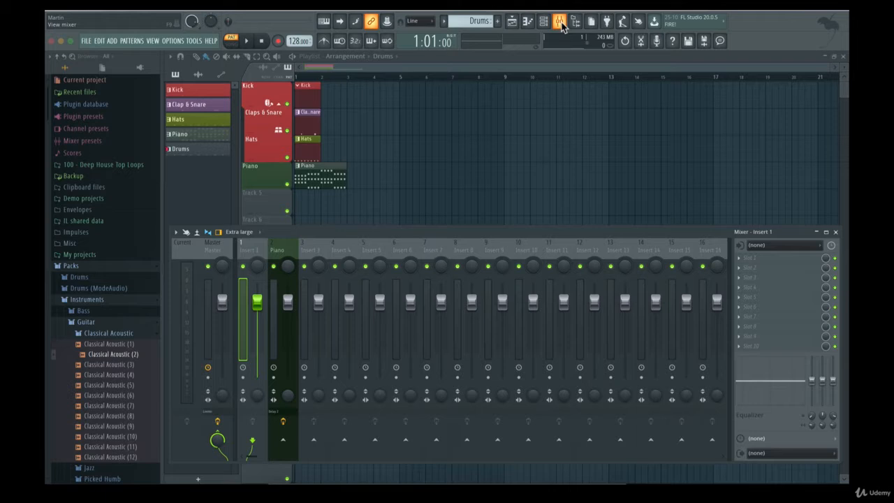
# Step: Display the mixer higher over the playlist, switch its layout to Compact, and look through all insert tracks
pyautogui.click(559, 21)
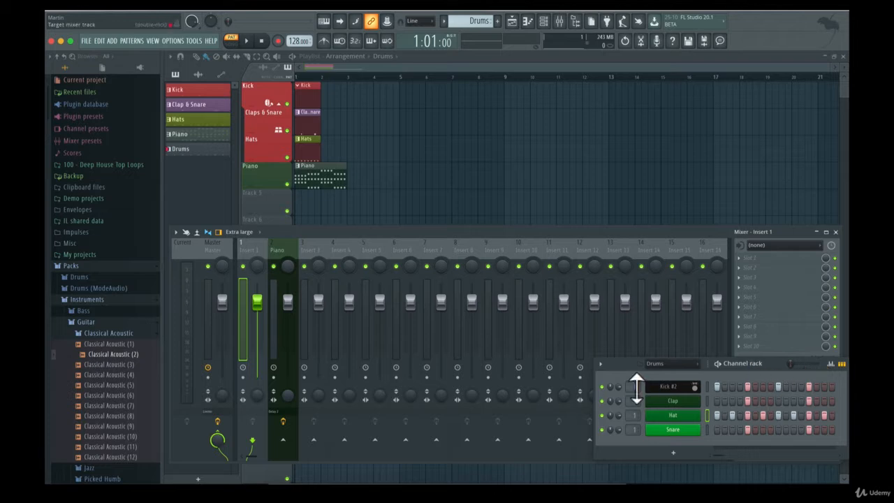
pyautogui.moveTo(603, 229); pyautogui.dragTo(602, 88)
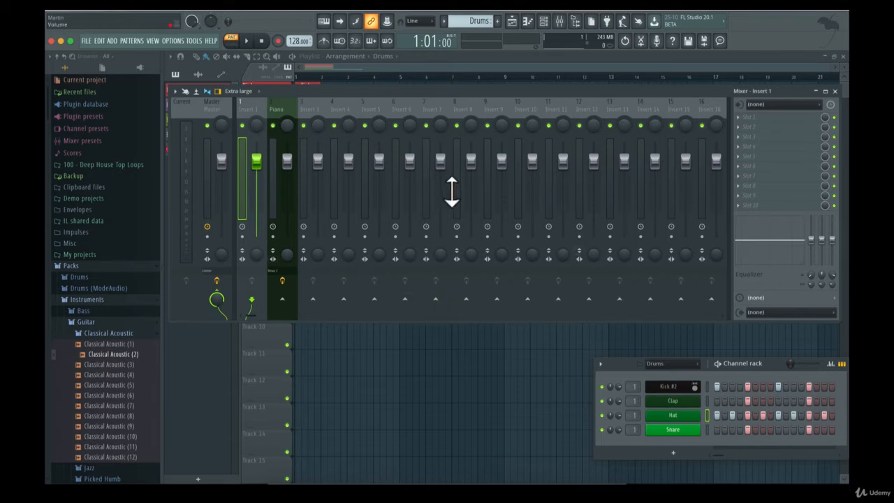
pyautogui.click(250, 91)
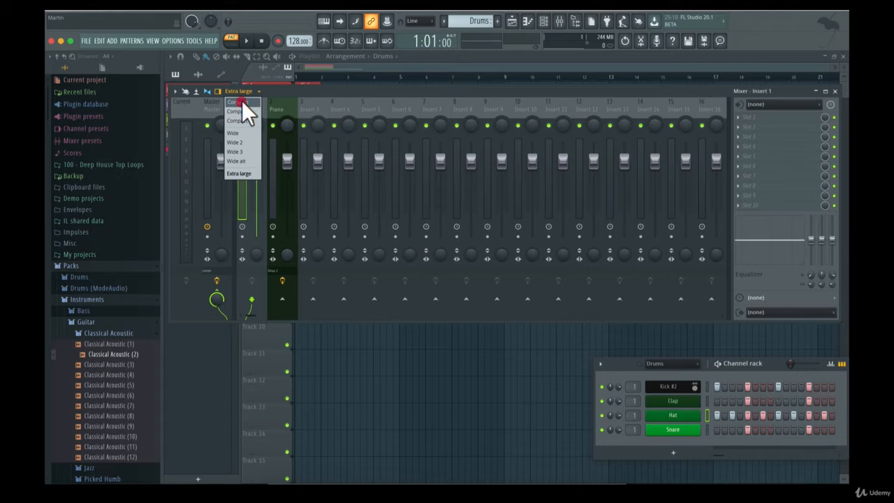
pyautogui.click(242, 101)
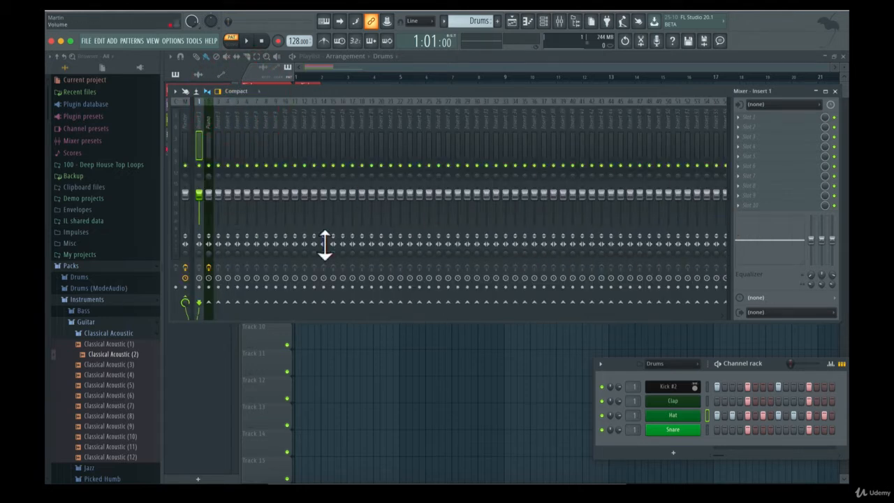
pyautogui.click(723, 315)
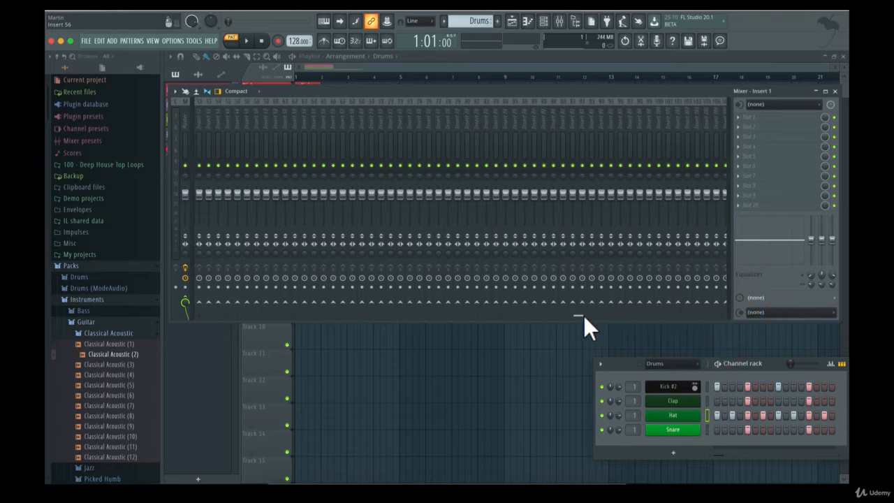
pyautogui.moveTo(584, 315); pyautogui.dragTo(119, 297)
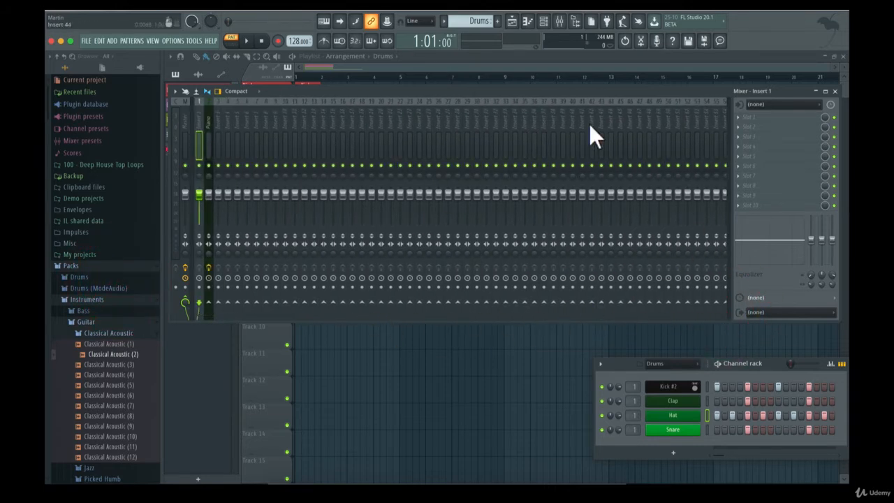
# Step: Lower the mixer window below the Hats playlist track and place the channel rack above it
pyautogui.moveTo(641, 87); pyautogui.dragTo(641, 148)
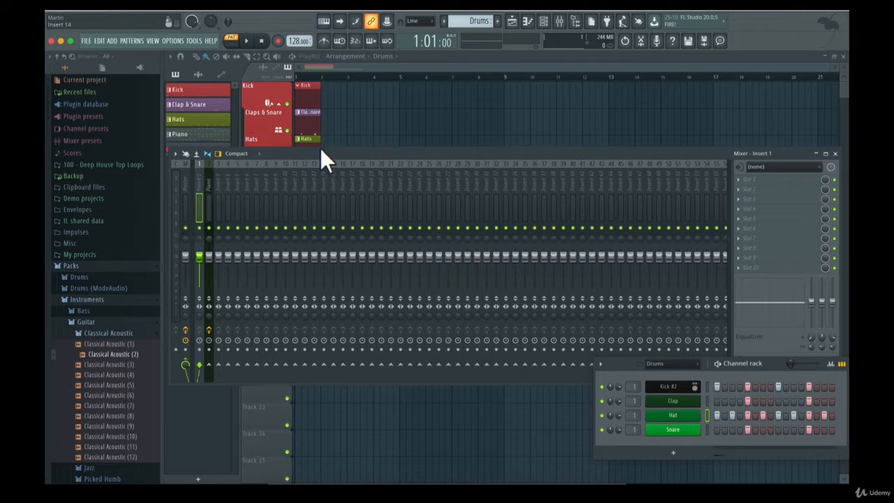
pyautogui.moveTo(321, 153); pyautogui.dragTo(311, 169)
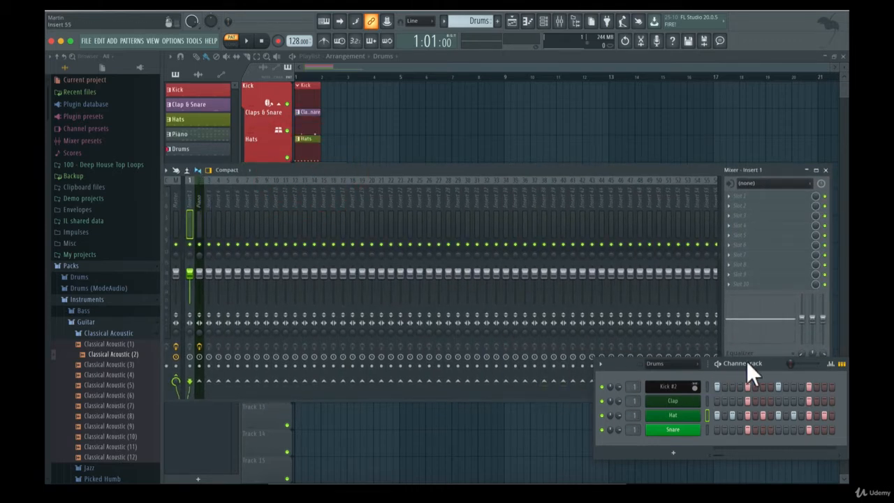
pyautogui.moveTo(759, 370); pyautogui.dragTo(474, 80)
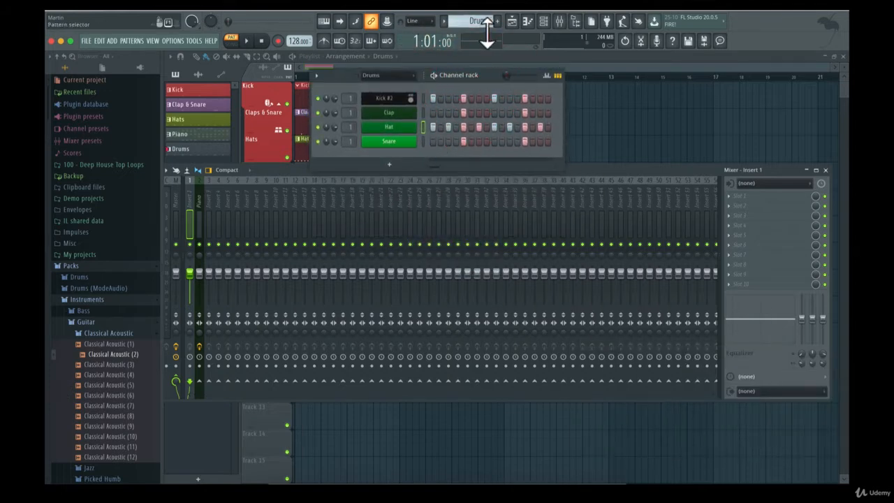
# Step: Show all channels in the channel rack and route Classical Acoustic (2) to mixer track 3
pyautogui.click(381, 75)
pyautogui.click(377, 86)
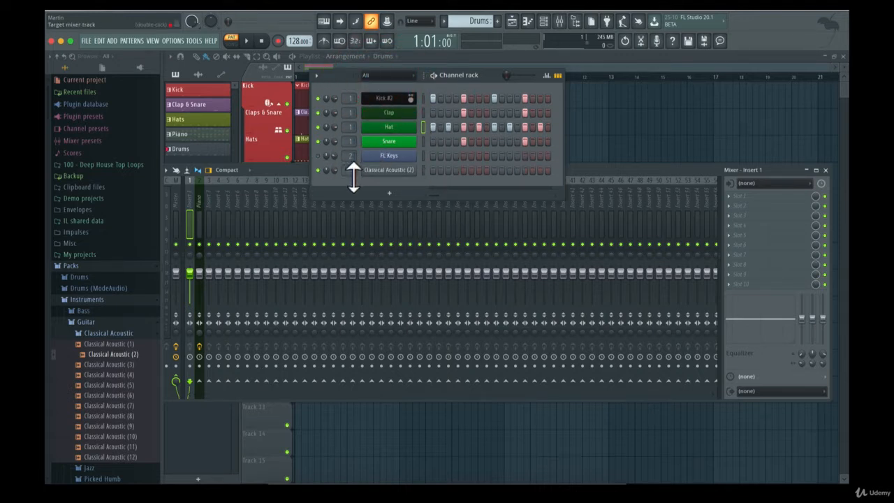
pyautogui.moveTo(352, 176)
pyautogui.mouseDown()
pyautogui.moveTo(353, 152)
pyautogui.moveTo(352, 166)
pyautogui.mouseUp()
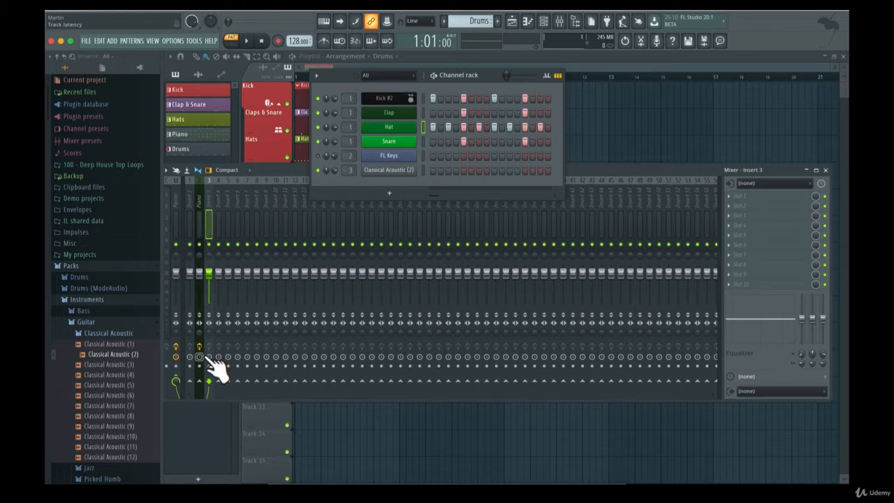
# Step: Rename mixer track 3 as Classical Acoustic and give it a green colour
pyautogui.rightClick(207, 193)
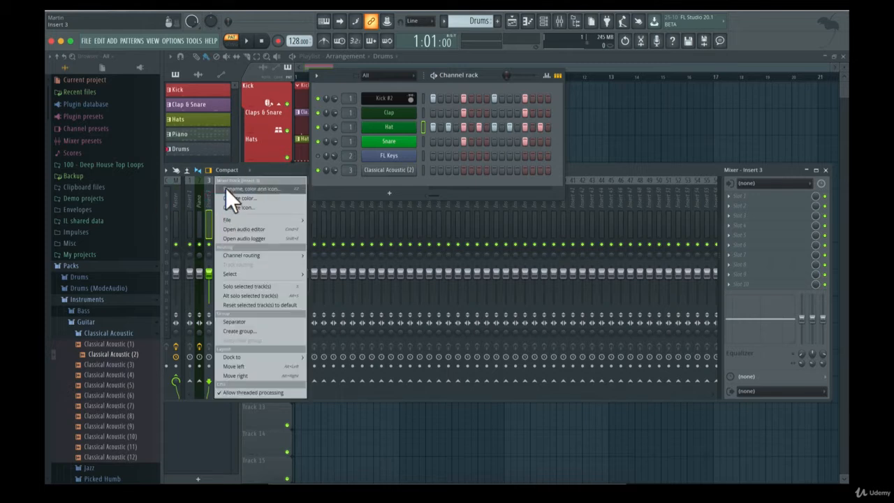
pyautogui.click(222, 190)
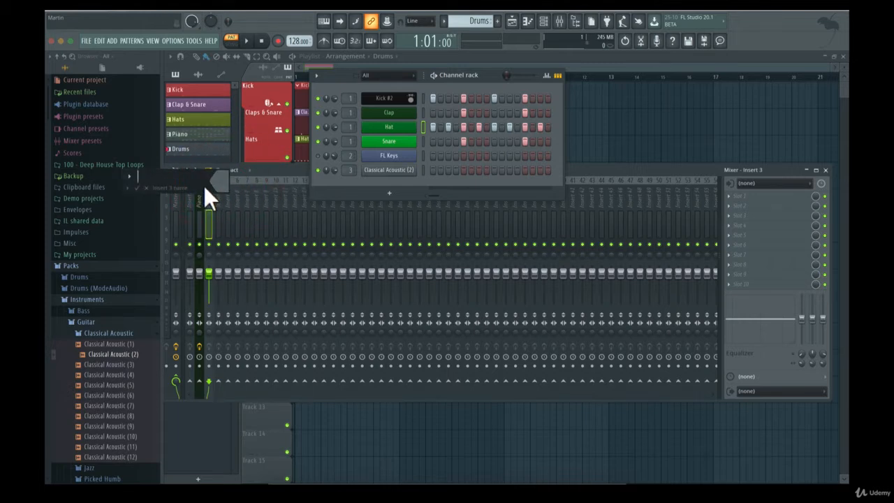
pyautogui.write('Classical Avou')
pyautogui.press('BackSpace')
pyautogui.press('BackSpace')
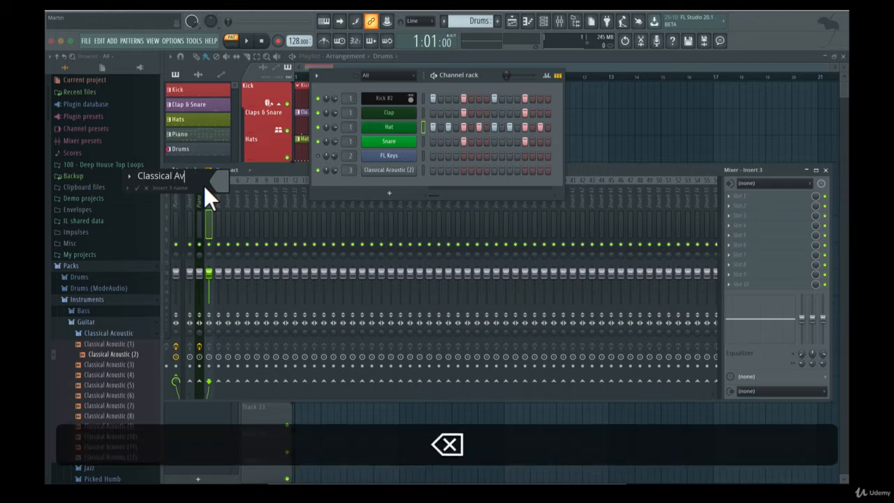
pyautogui.write('oustic')
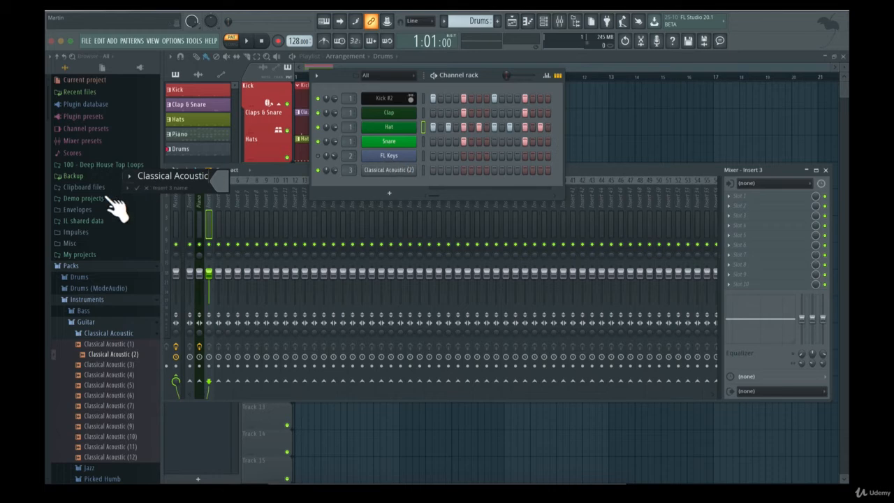
pyautogui.click(214, 179)
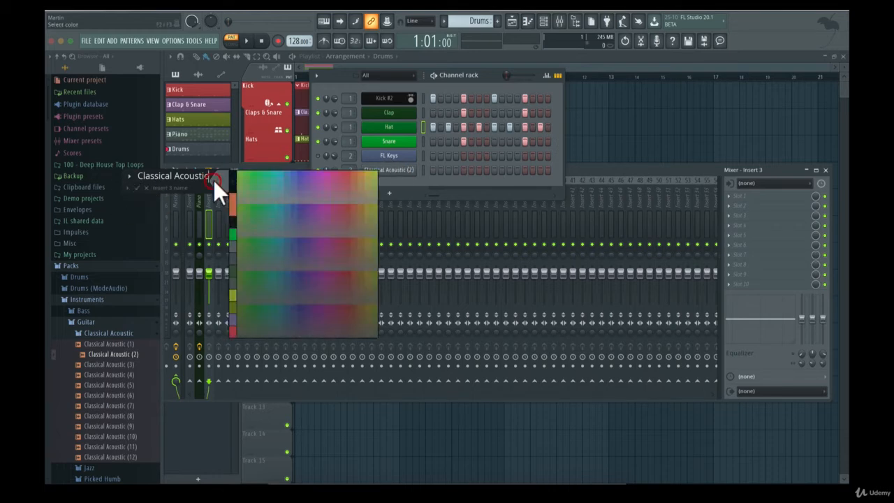
pyautogui.click(250, 185)
pyautogui.click(137, 187)
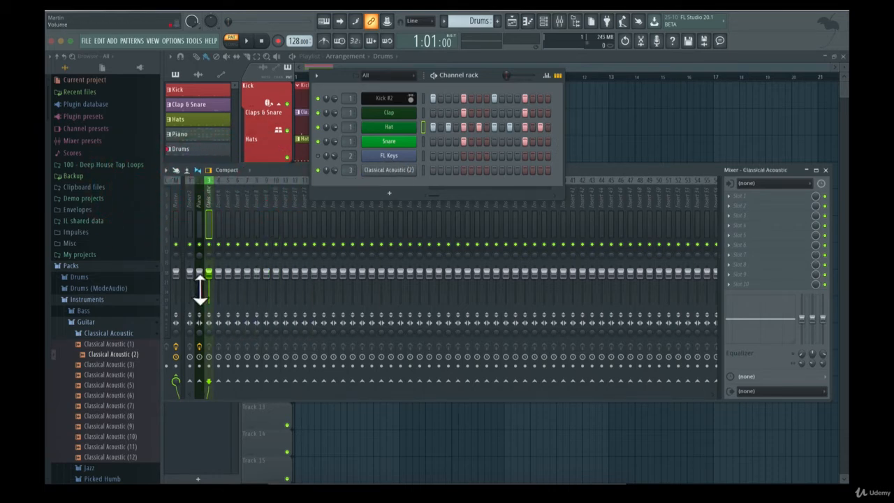
# Step: View the Master track's effect slots, lower the mixer window slightly, and reselect the Classical Acoustic mixer track
pyautogui.click(208, 188)
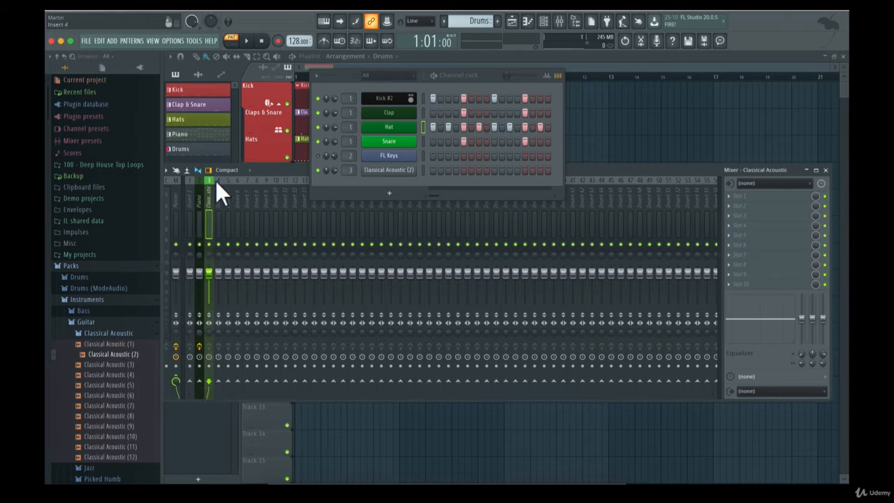
pyautogui.click(176, 204)
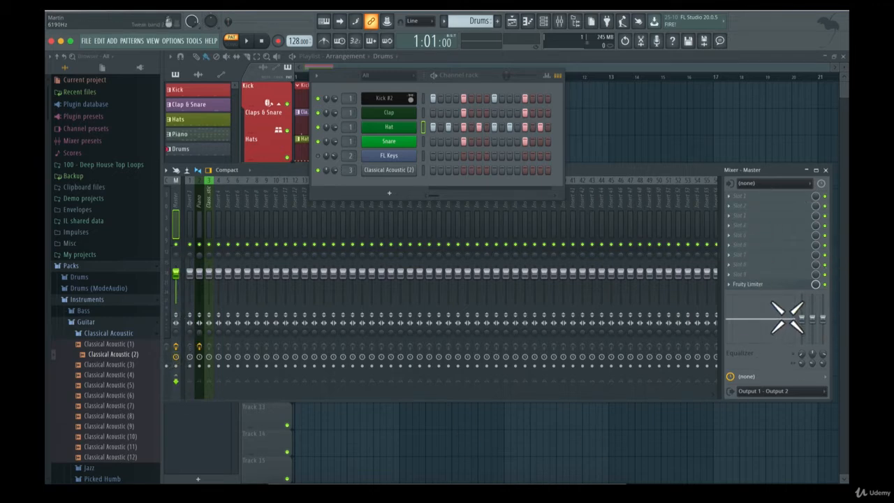
pyautogui.moveTo(599, 170); pyautogui.dragTo(597, 206)
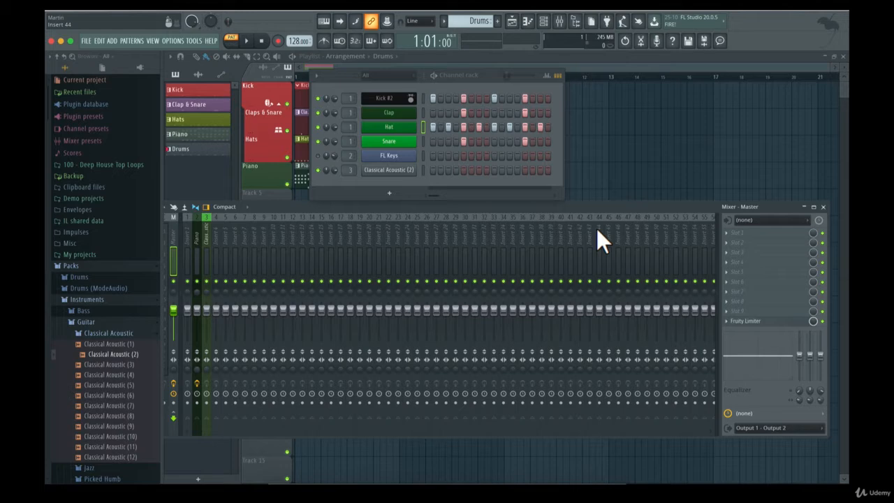
pyautogui.click(206, 225)
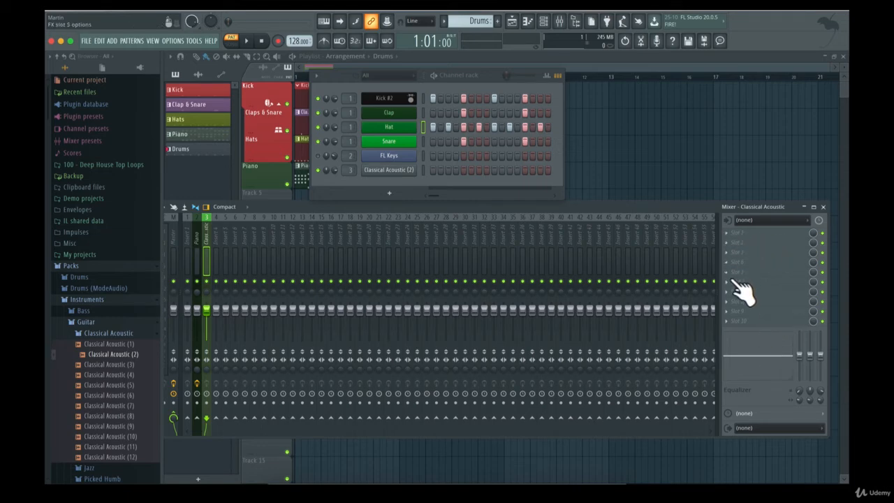
pyautogui.click(730, 234)
pyautogui.click(731, 238)
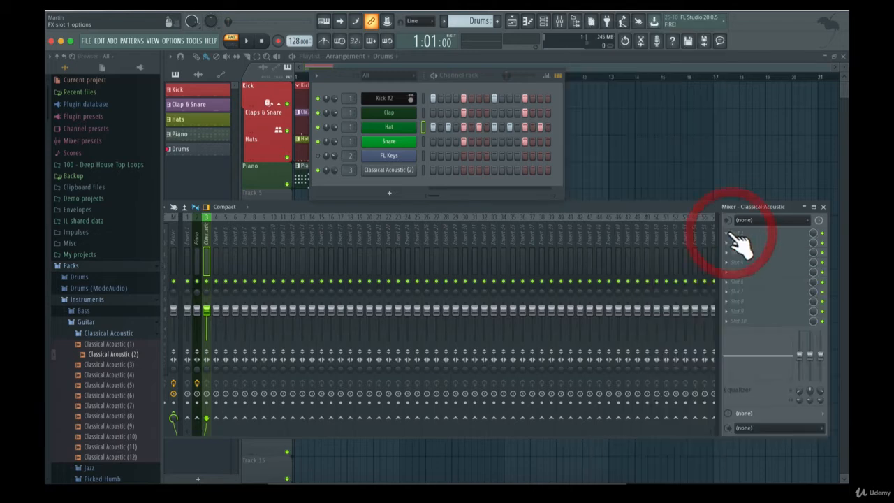
pyautogui.click(731, 236)
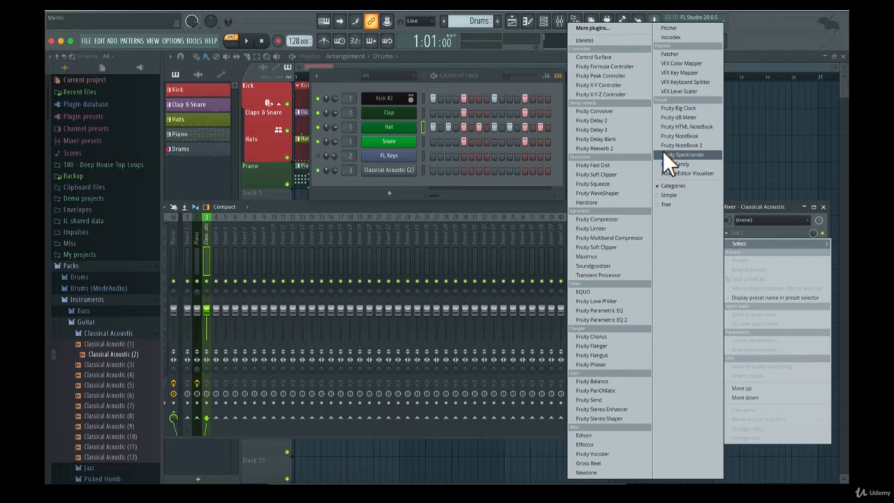
pyautogui.click(737, 211)
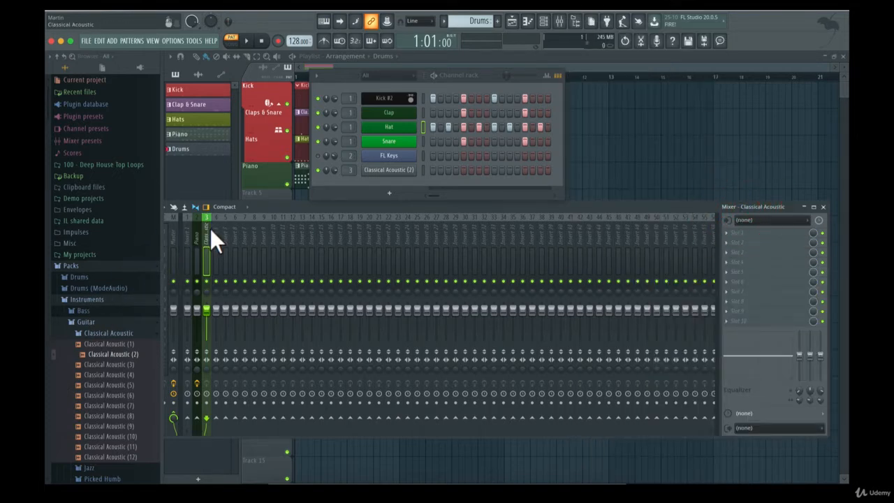
# Step: Load Fruity Compressor into the Classical Acoustic track's first effect slot and separate its window from the channel rack
pyautogui.click(728, 233)
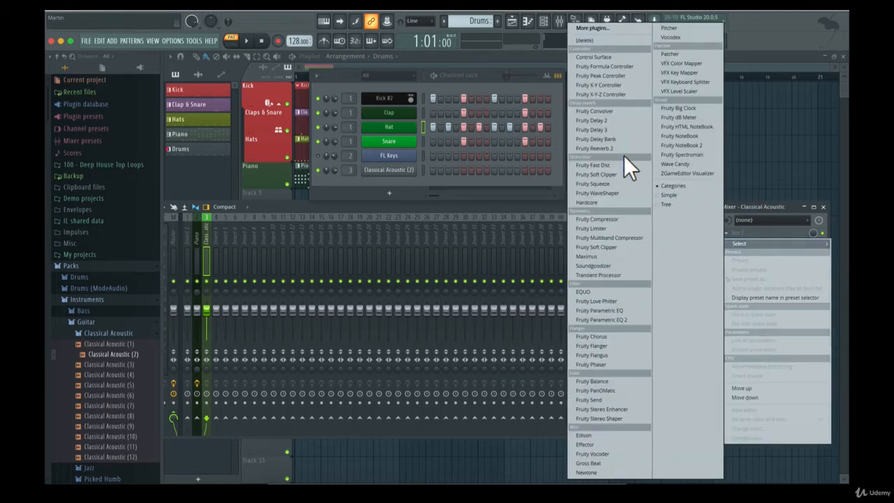
pyautogui.click(579, 218)
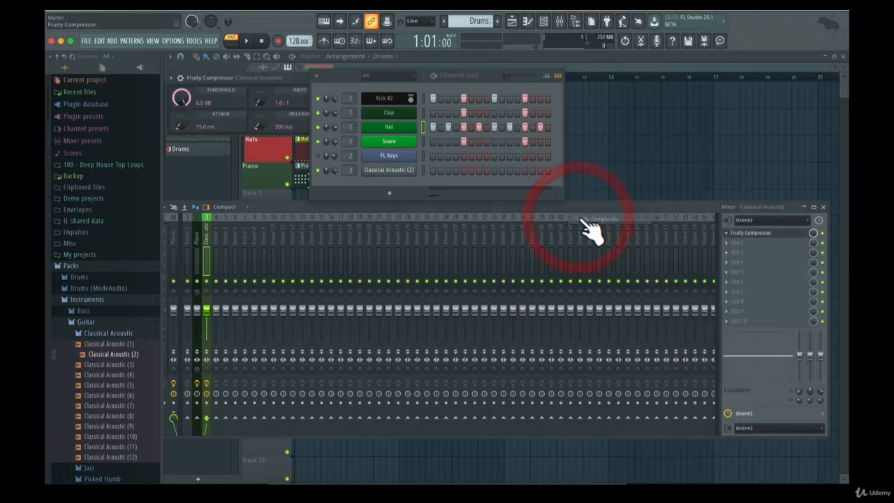
pyautogui.moveTo(253, 74); pyautogui.dragTo(256, 79)
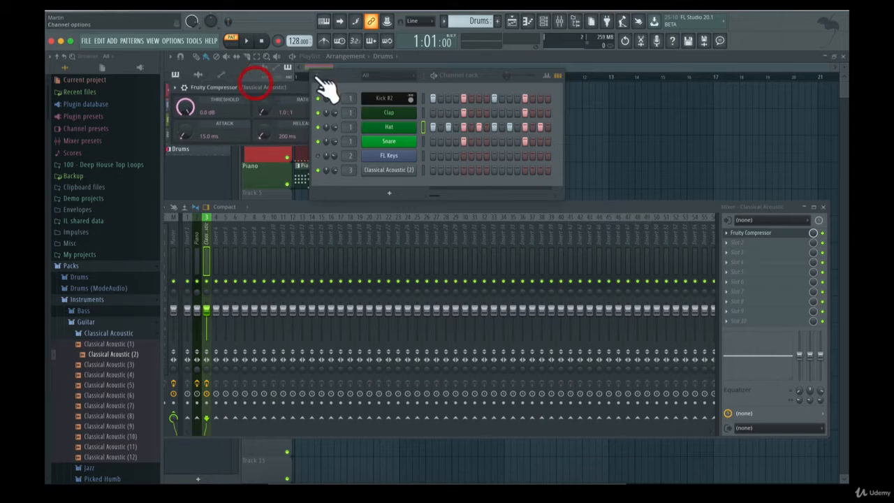
pyautogui.moveTo(331, 76); pyautogui.dragTo(615, 74)
pyautogui.moveTo(367, 83); pyautogui.dragTo(416, 117)
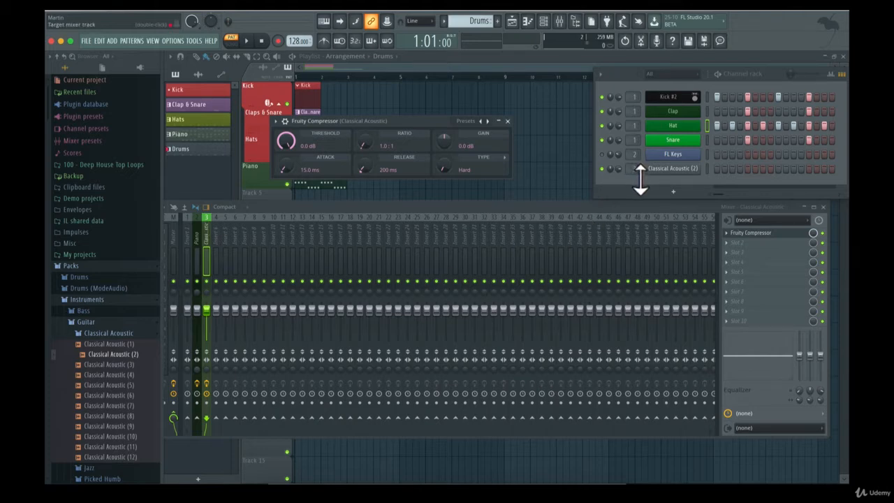
# Step: Load Fruity Delay 2 into the Classical Acoustic track's second effect slot and move its window below the compressor
pyautogui.click(730, 243)
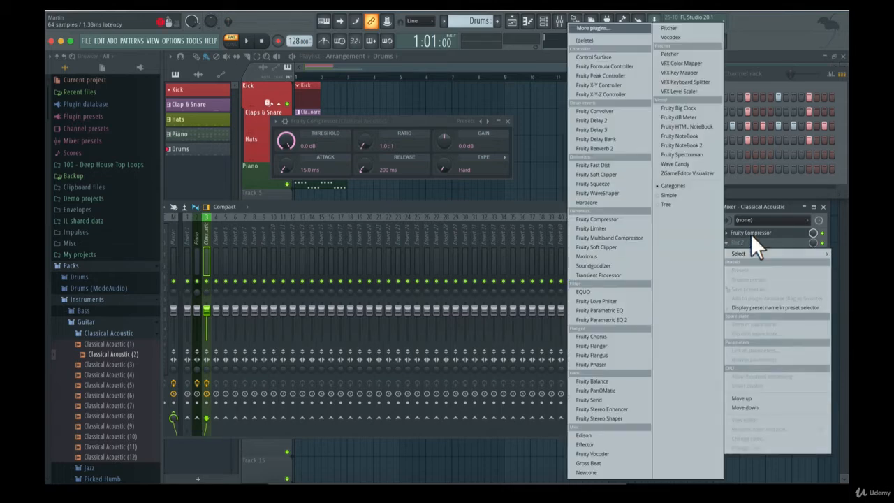
pyautogui.click(598, 121)
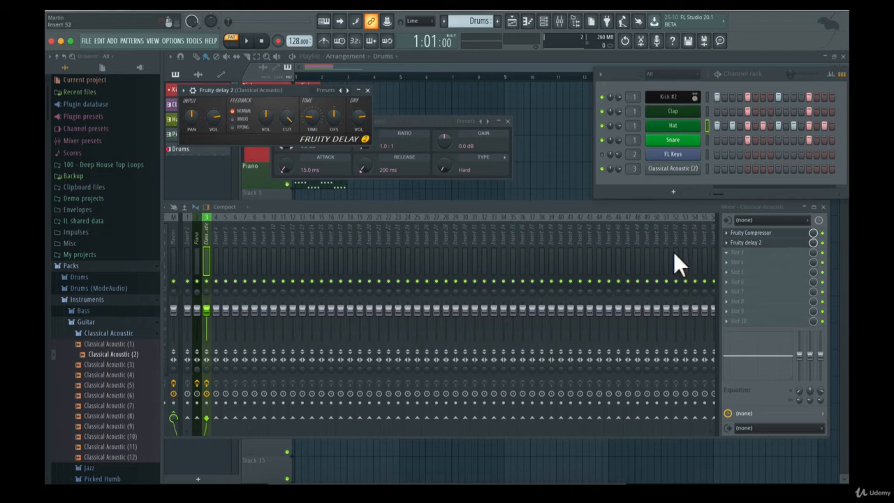
pyautogui.moveTo(264, 90); pyautogui.dragTo(375, 169)
pyautogui.click(799, 276)
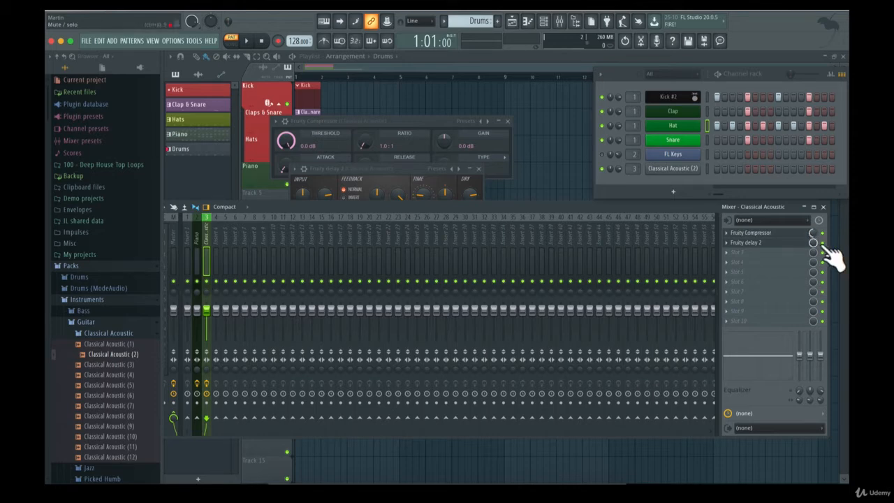
# Step: Try lowering the mix level of Fruity Delay 2, and move the Fruity Compressor window clear above the delay window
pyautogui.moveTo(813, 242); pyautogui.dragTo(813, 273)
pyautogui.click(367, 163)
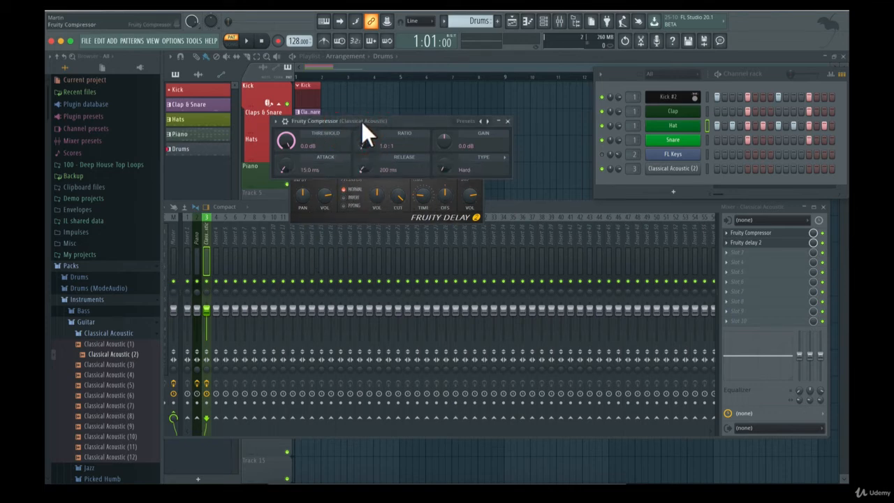
pyautogui.moveTo(361, 121); pyautogui.dragTo(359, 101)
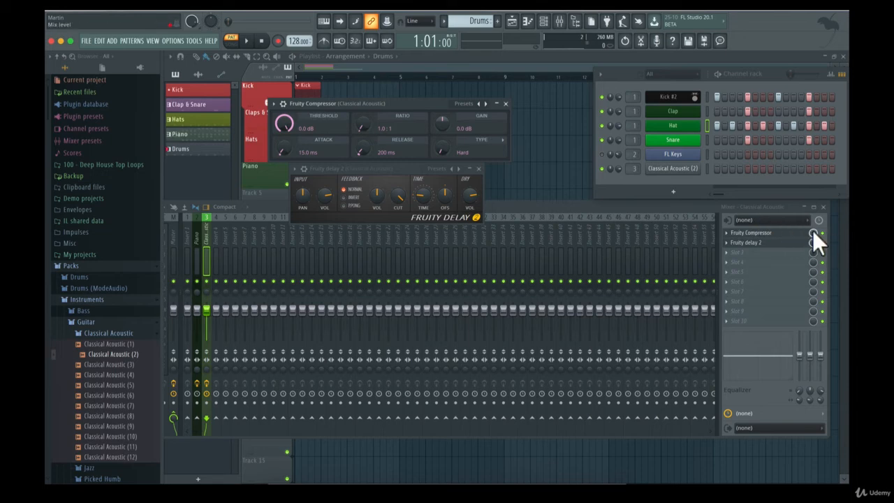
# Step: Try lowering Fruity Compressor's mix level and toggling its effect slot off and on
pyautogui.moveTo(811, 231); pyautogui.dragTo(811, 248)
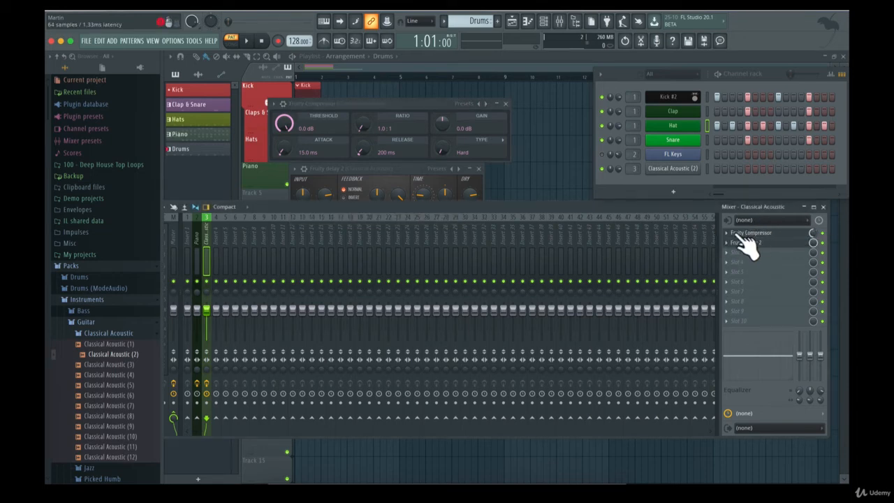
pyautogui.click(814, 232)
pyautogui.click(823, 233)
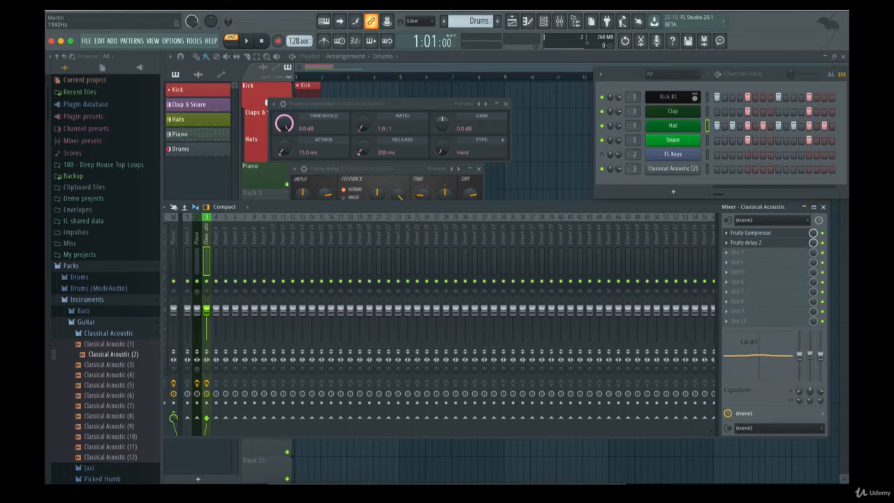
# Step: Try adjusting the bands of the Classical Acoustic track's built-in equalizer
pyautogui.moveTo(759, 355)
pyautogui.mouseDown()
pyautogui.moveTo(777, 336)
pyautogui.moveTo(731, 372)
pyautogui.moveTo(750, 355)
pyautogui.mouseUp()
pyautogui.moveTo(810, 355)
pyautogui.mouseDown()
pyautogui.moveTo(810, 366)
pyautogui.moveTo(800, 355)
pyautogui.mouseUp()
pyautogui.moveTo(800, 355); pyautogui.dragTo(814, 388)
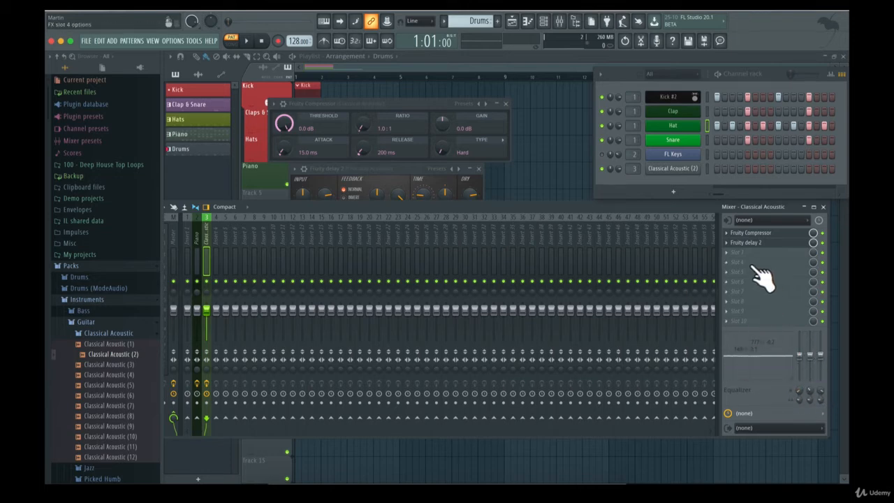
# Step: Load Fruity Parametric EQ into the track's third effect slot, replace it with Fruity Parametric EQ 2, and move its window
pyautogui.click(727, 253)
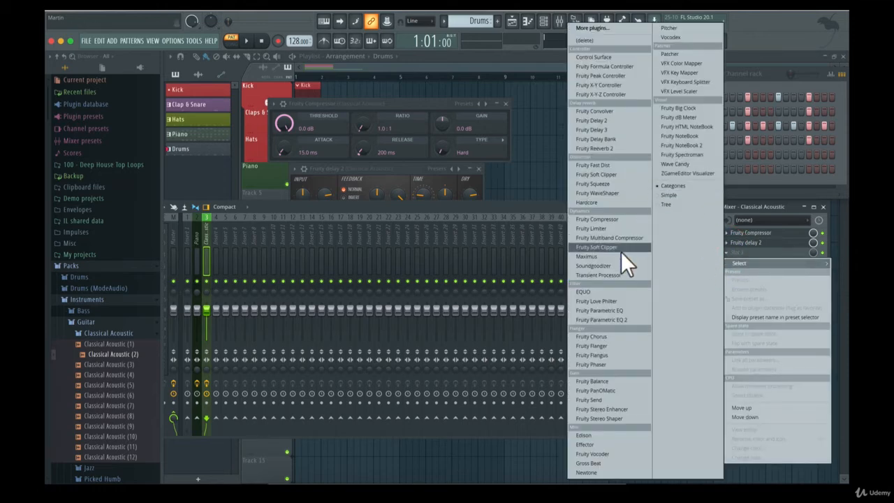
pyautogui.click(624, 310)
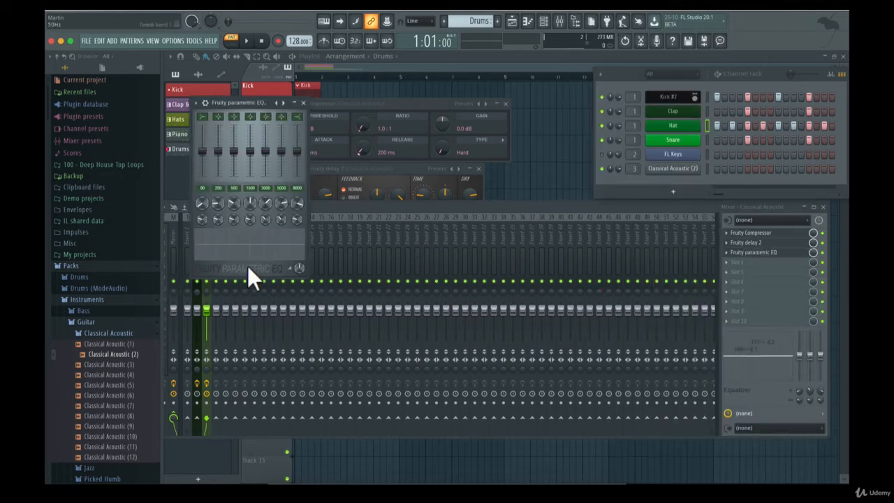
pyautogui.click(730, 253)
pyautogui.click(731, 254)
pyautogui.moveTo(746, 262)
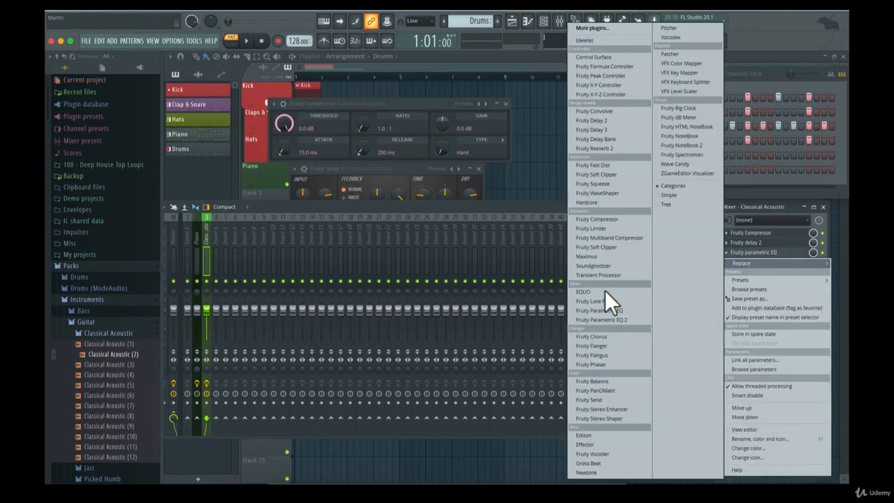
pyautogui.click(592, 321)
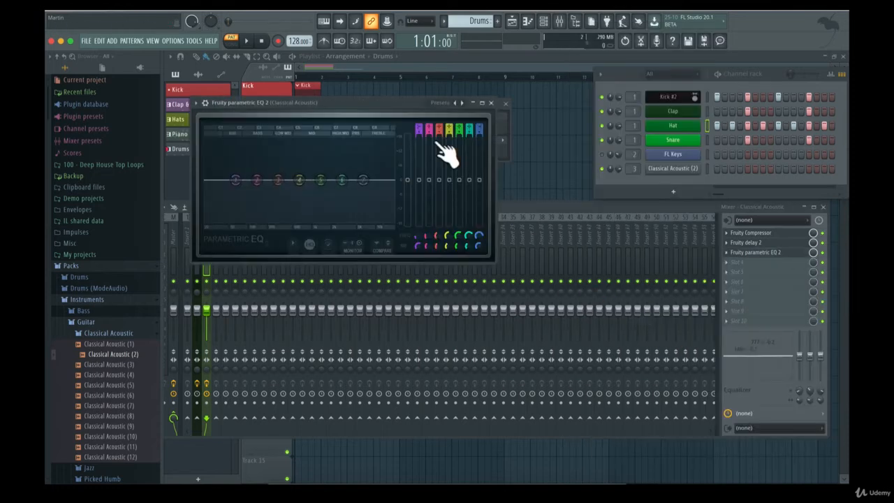
pyautogui.moveTo(373, 103); pyautogui.dragTo(406, 119)
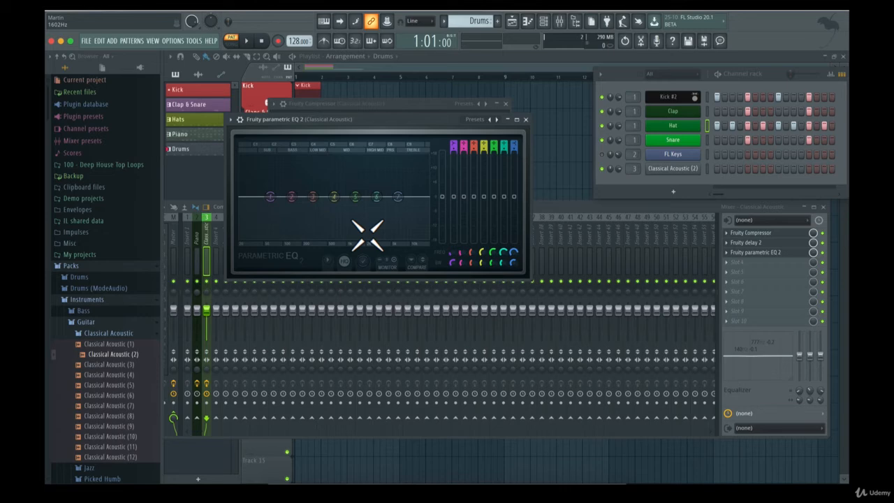
# Step: In Fruity Parametric EQ 2, slightly boost band 5 in the mids, pull band 1 fully down near 55 Hz, and close the plugin
pyautogui.moveTo(270, 196)
pyautogui.mouseDown()
pyautogui.moveTo(278, 201)
pyautogui.moveTo(264, 231)
pyautogui.moveTo(349, 235)
pyautogui.moveTo(367, 223)
pyautogui.moveTo(259, 196)
pyautogui.mouseUp()
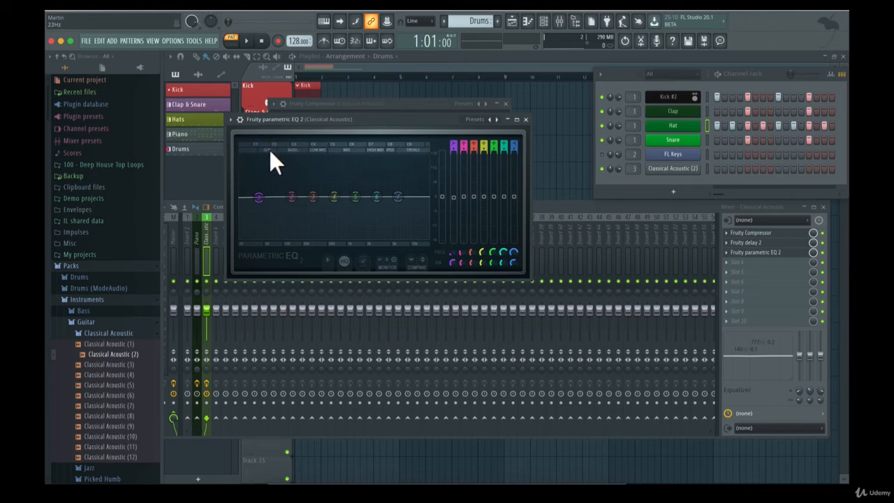
pyautogui.moveTo(258, 198)
pyautogui.mouseDown()
pyautogui.moveTo(272, 207)
pyautogui.moveTo(262, 198)
pyautogui.mouseUp()
pyautogui.moveTo(378, 195); pyautogui.dragTo(347, 190)
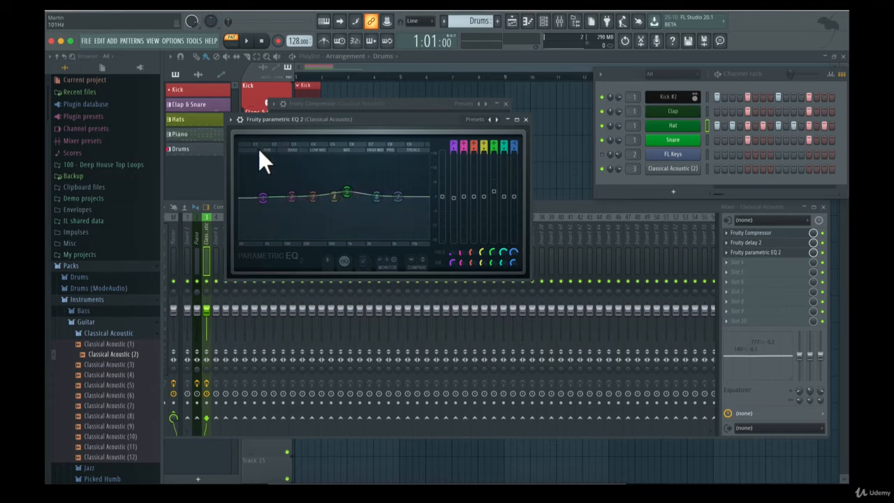
pyautogui.moveTo(264, 198); pyautogui.dragTo(271, 239)
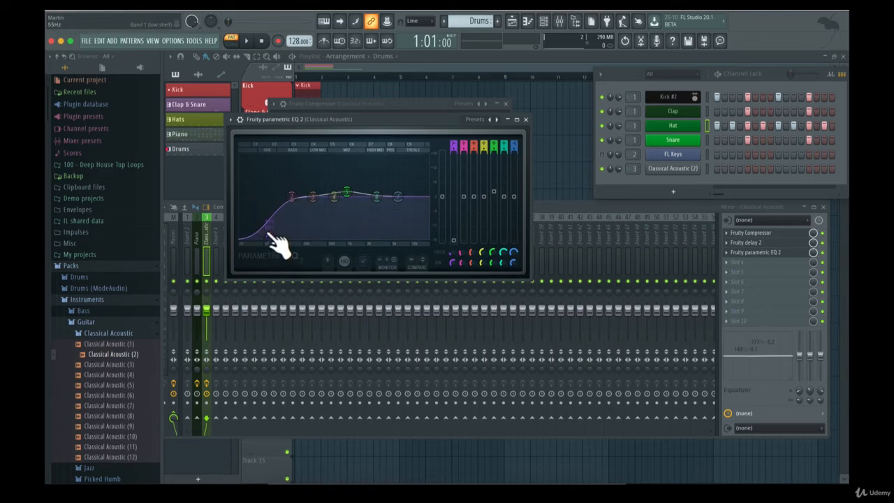
pyautogui.press('Escape')
# Step: Enlarge the mixer window, set its track layout to Extra large, and reposition it so the track inspector is in view
pyautogui.moveTo(499, 207); pyautogui.dragTo(495, 167)
pyautogui.moveTo(836, 448)
pyautogui.mouseDown()
pyautogui.moveTo(828, 435)
pyautogui.moveTo(635, 363)
pyautogui.moveTo(485, 365)
pyautogui.moveTo(848, 484)
pyautogui.moveTo(838, 480)
pyautogui.moveTo(838, 459)
pyautogui.mouseUp()
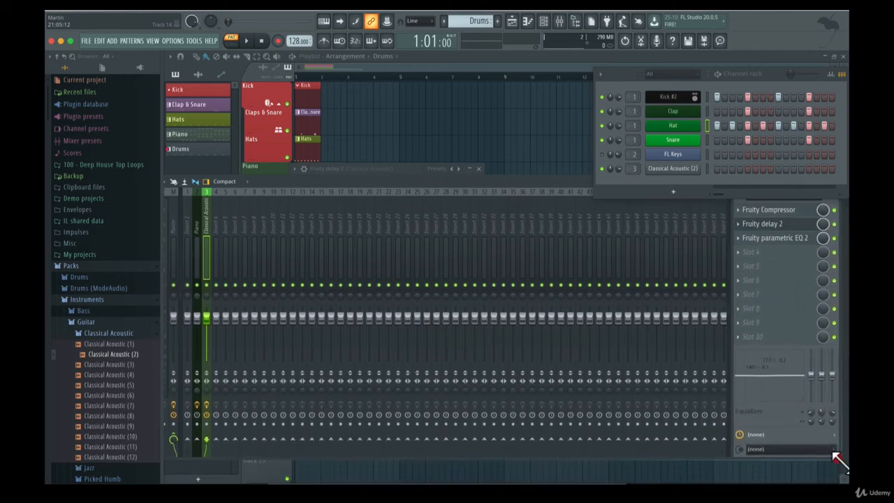
pyautogui.click(234, 181)
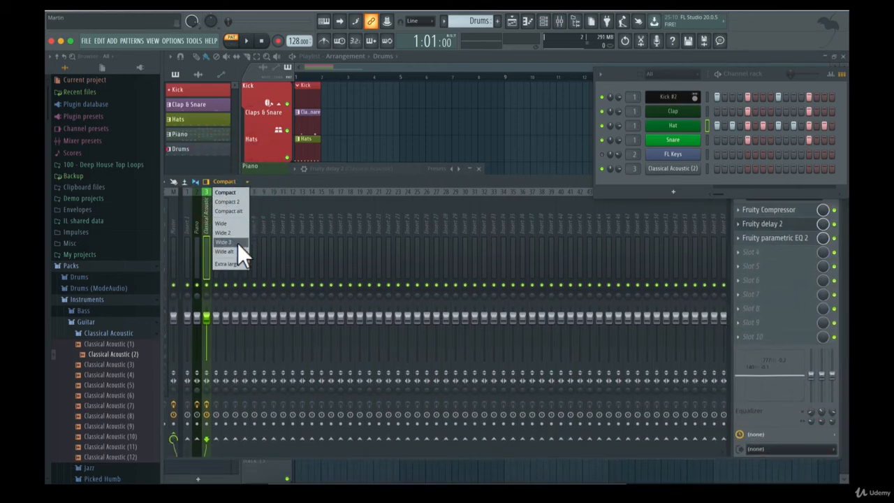
pyautogui.click(230, 264)
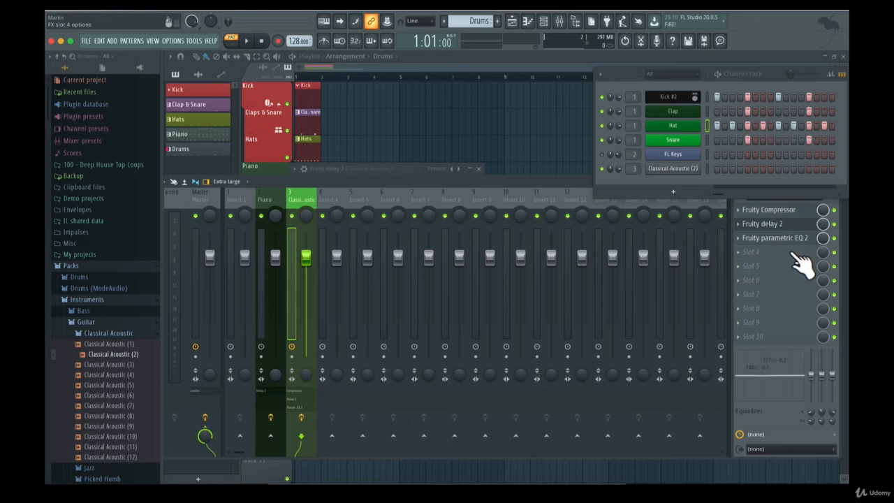
pyautogui.moveTo(569, 181); pyautogui.dragTo(548, 203)
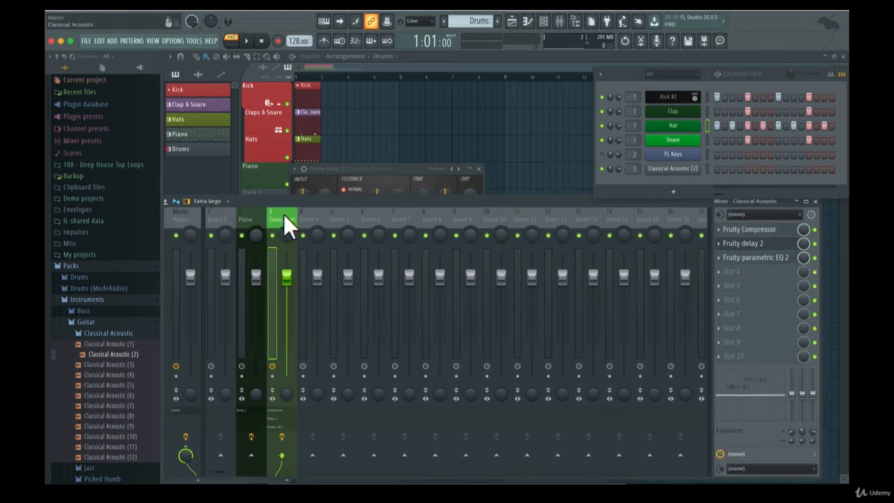
# Step: Check the effect slots of several empty insert tracks, and move the Classical Acoustic track to mixer position 4
pyautogui.click(307, 216)
pyautogui.click(529, 218)
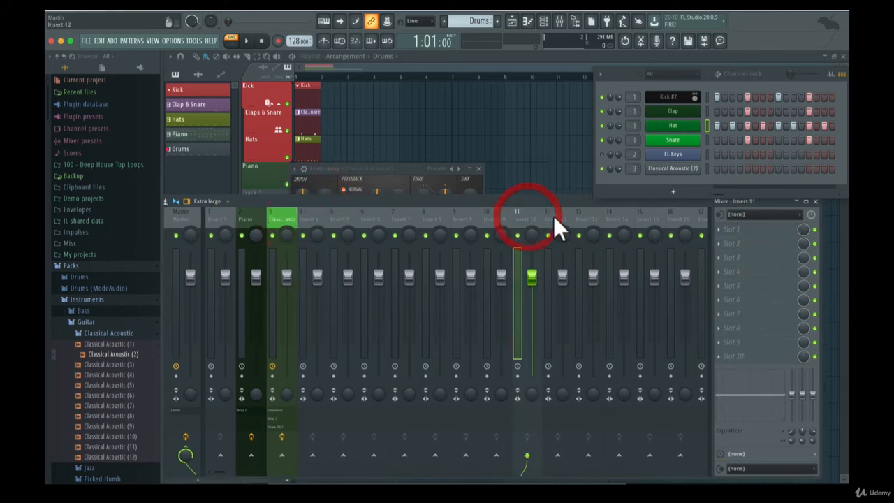
pyautogui.click(552, 216)
pyautogui.click(577, 213)
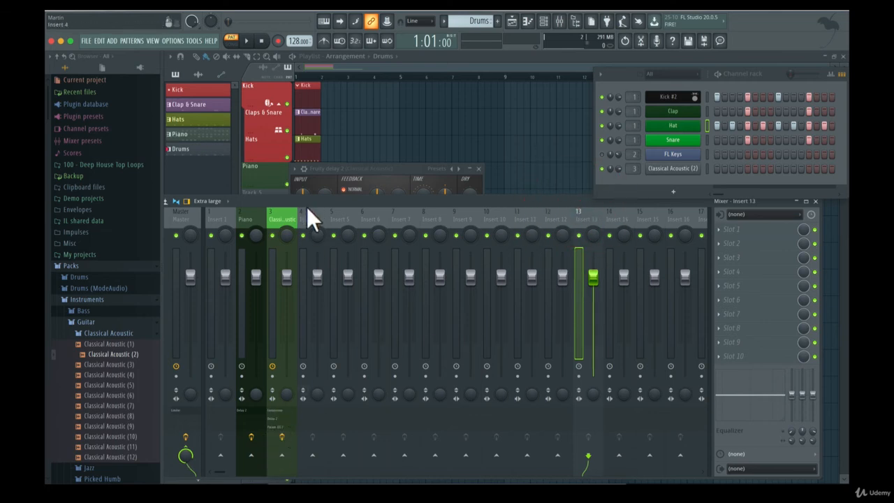
pyautogui.click(275, 213)
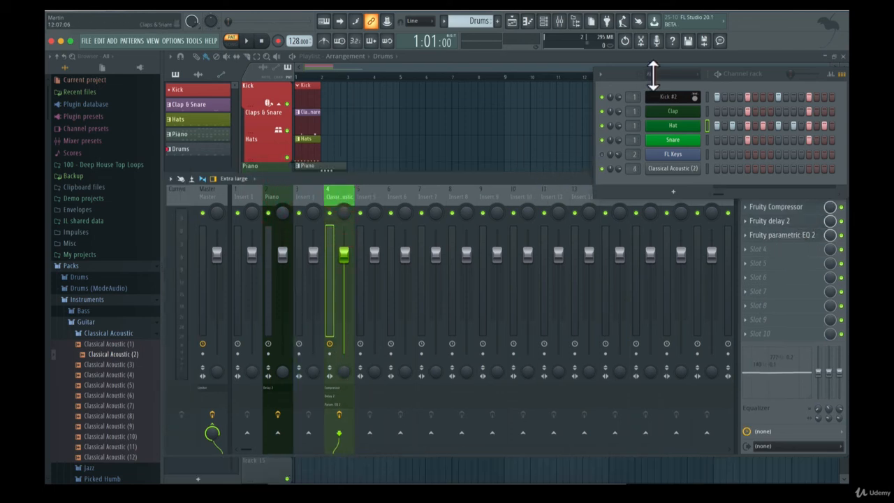
# Step: Move the channel rack clear of the mixer and set the mixer to show its track inspector on the left side
pyautogui.moveTo(649, 74); pyautogui.dragTo(641, 52)
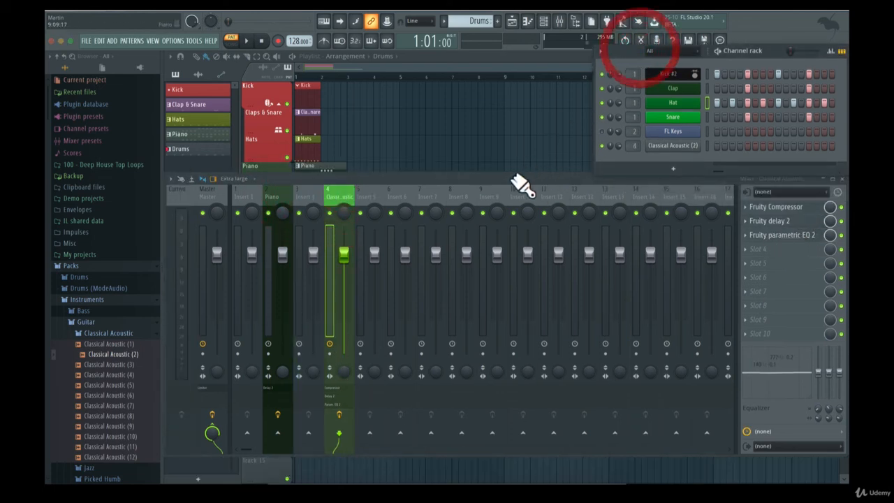
pyautogui.click(512, 178)
pyautogui.click(169, 179)
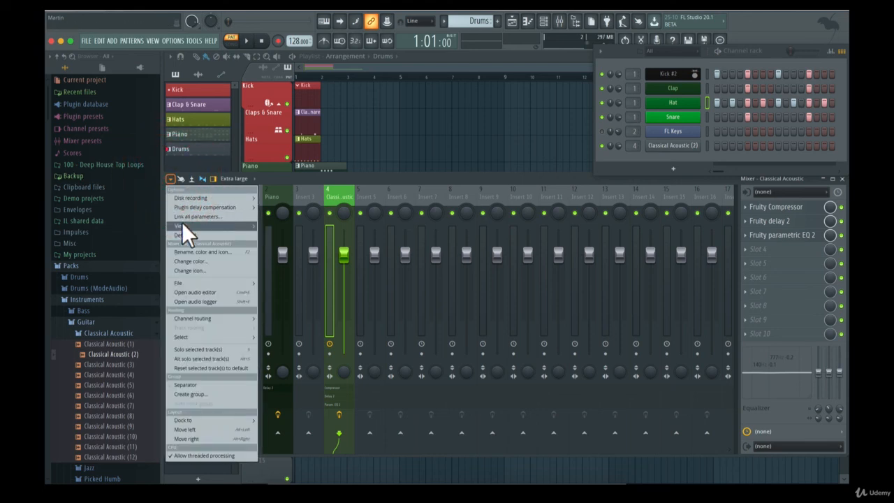
pyautogui.moveTo(181, 222)
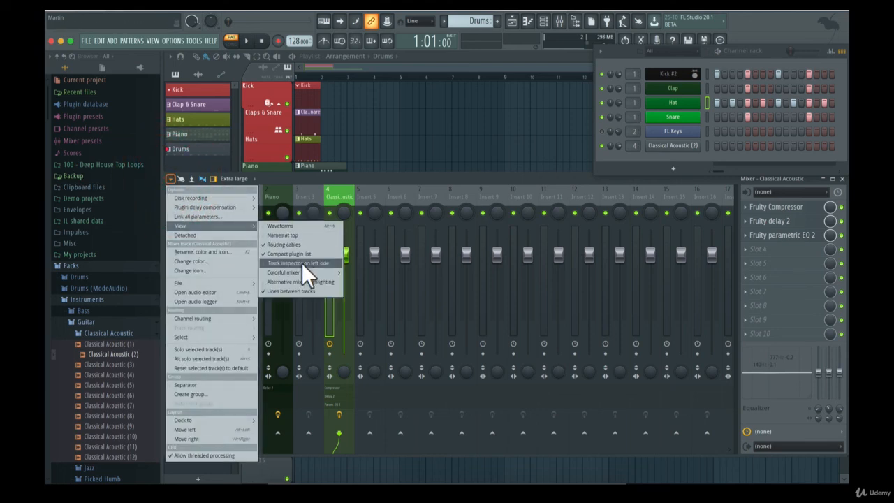
pyautogui.click(302, 263)
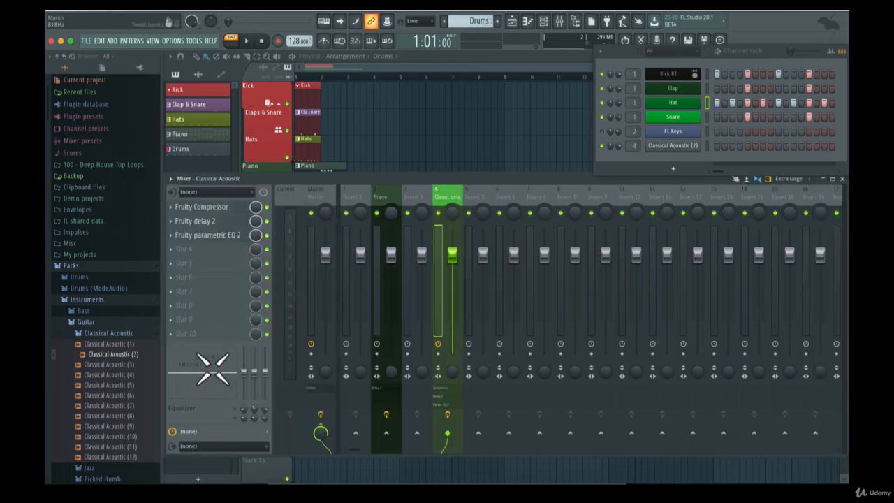
# Step: Reposition the mixer window just below the Piano clip, keeping the whole track inspector in view
pyautogui.click(426, 179)
pyautogui.moveTo(428, 176); pyautogui.dragTo(397, 197)
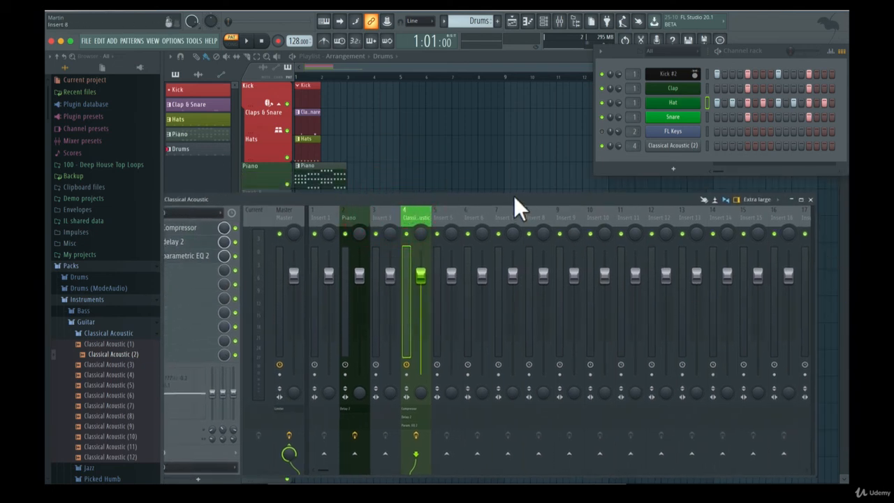
pyautogui.moveTo(522, 192); pyautogui.dragTo(546, 181)
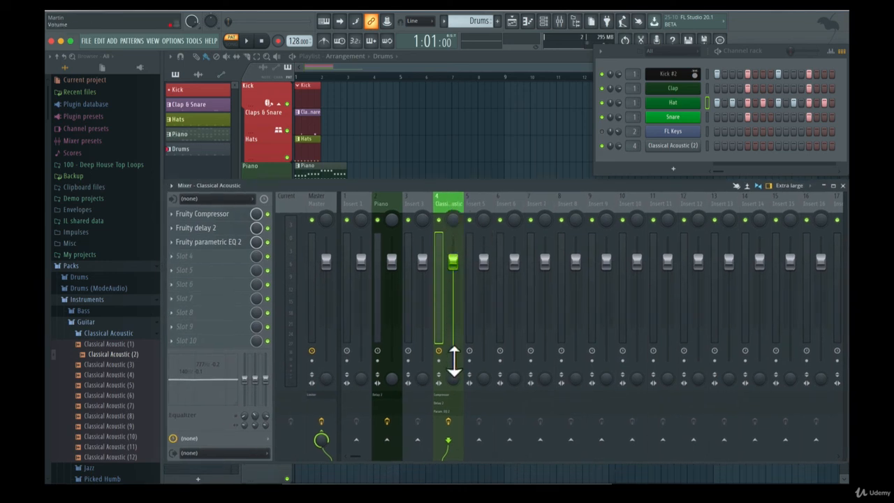
# Step: Try the Classical Acoustic track's mute, panning and stereo separation controls, and disable all of its effect slots
pyautogui.click(439, 221)
pyautogui.click(438, 221)
pyautogui.moveTo(454, 214); pyautogui.dragTo(454, 213)
pyautogui.moveTo(456, 378); pyautogui.dragTo(454, 377)
pyautogui.click(448, 423)
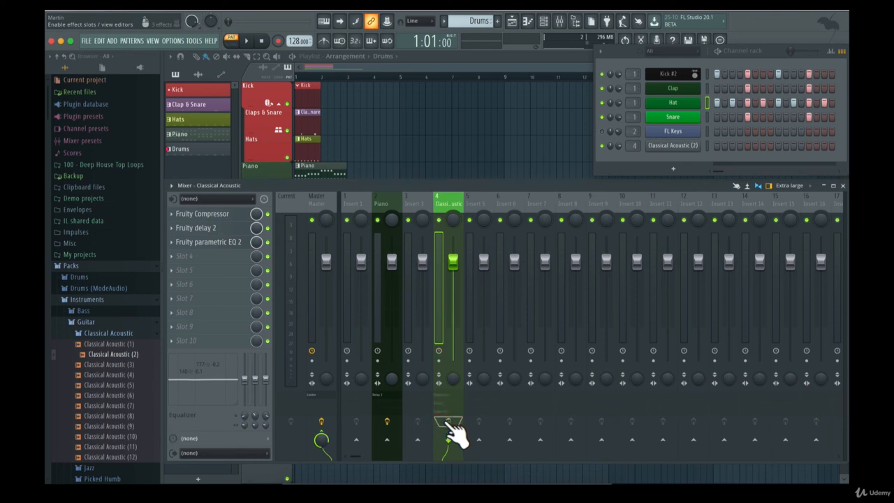